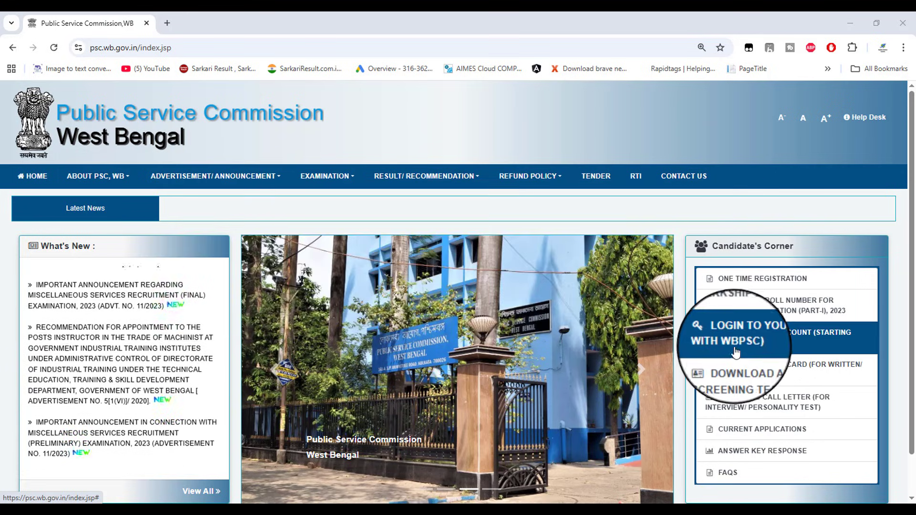
# Step: Open the candidate login, view the submitted West Bengal Civil Service 2024 application, and check its EWS certificate issuing authority and issue date
pyautogui.click(734, 342)
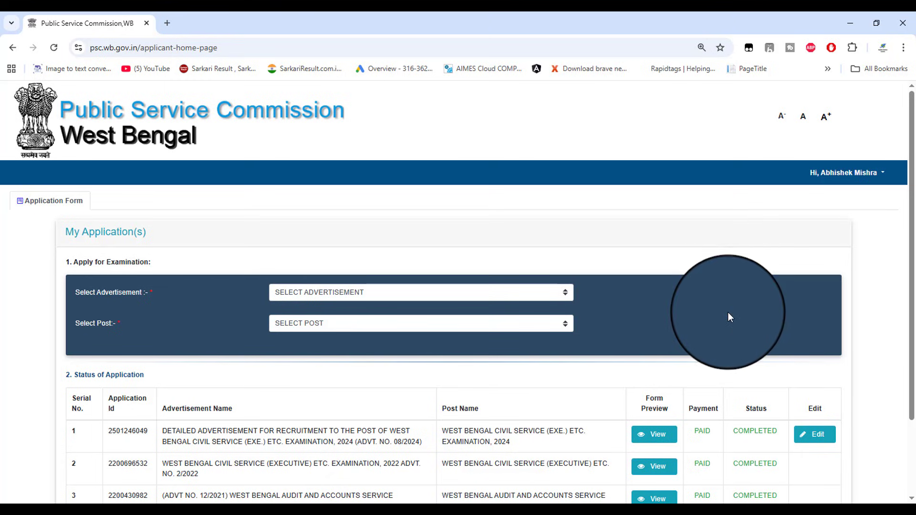
pyautogui.scroll(-2, 728, 313)
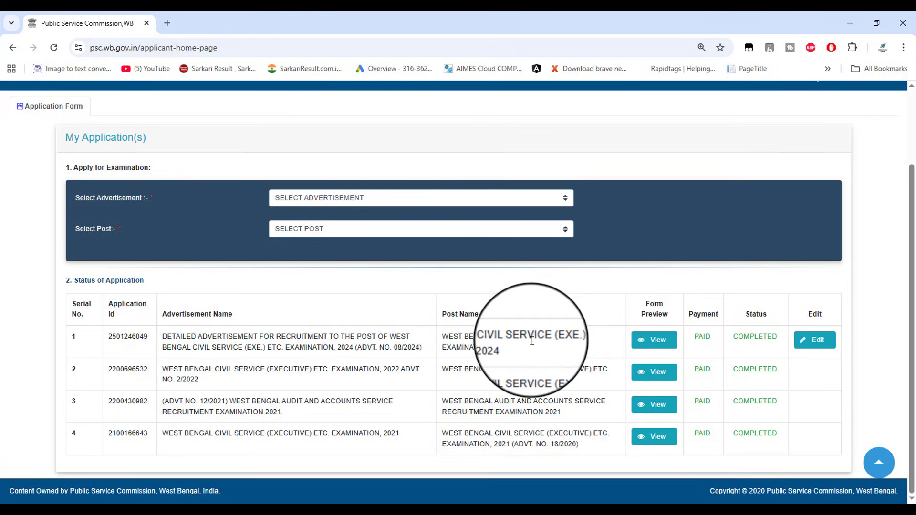
pyautogui.click(648, 342)
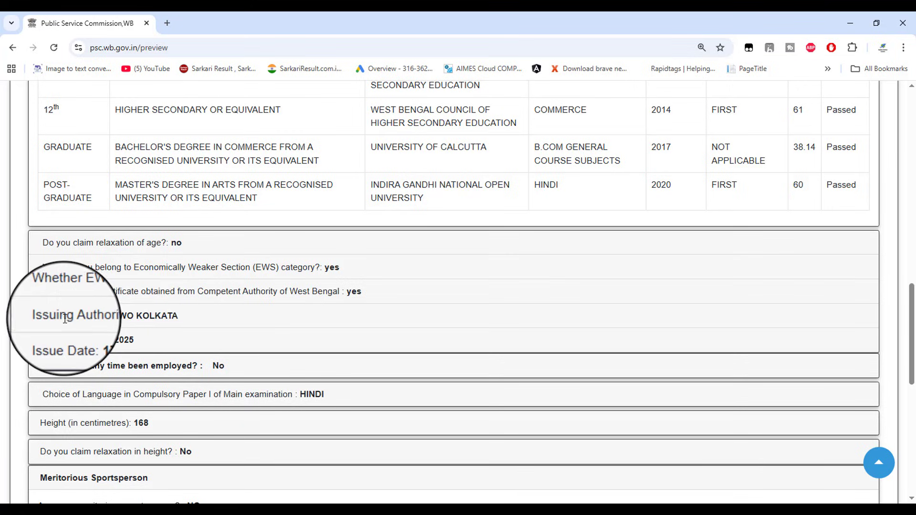
pyautogui.moveTo(58, 316); pyautogui.dragTo(89, 316)
pyautogui.moveTo(43, 340)
pyautogui.mouseDown()
pyautogui.moveTo(87, 340)
pyautogui.moveTo(103, 315)
pyautogui.mouseUp()
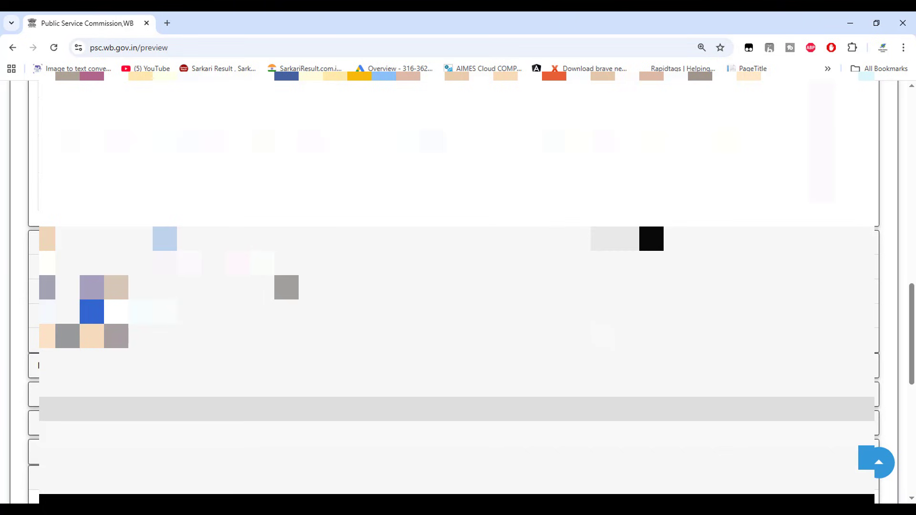
# Step: Look at the account's profile editing page and return to the application status list
pyautogui.scroll(11, 627, 239)
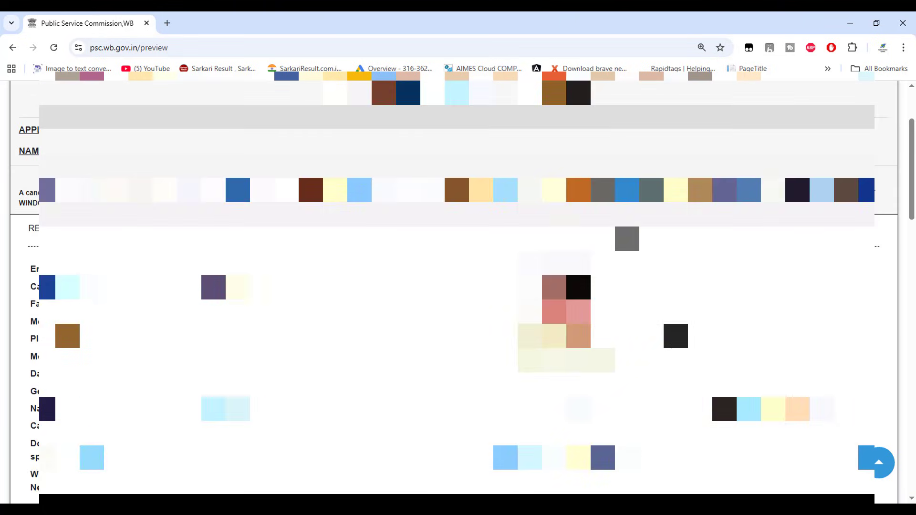
pyautogui.scroll(3, 627, 238)
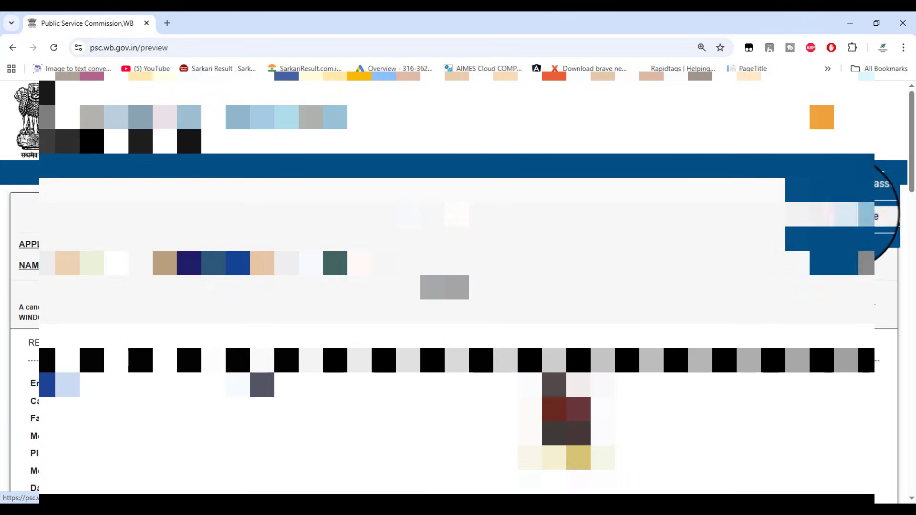
pyautogui.click(859, 215)
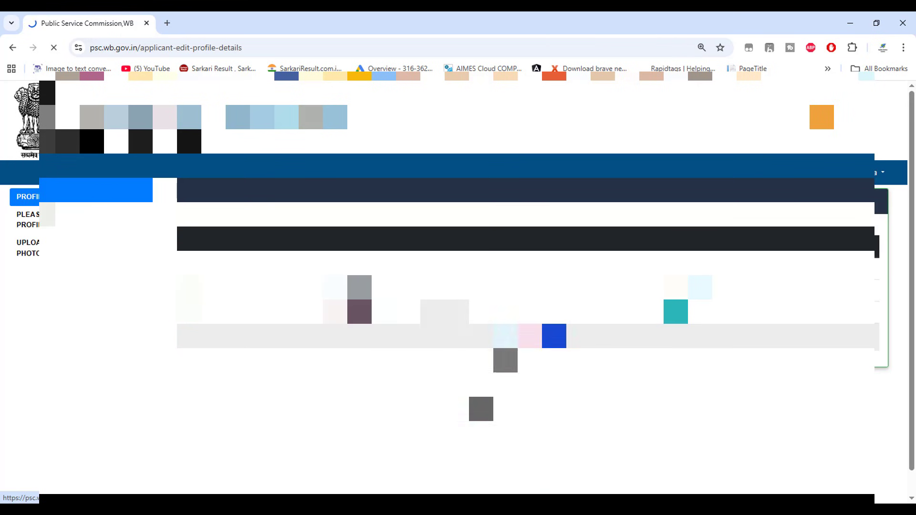
pyautogui.click(532, 346)
pyautogui.scroll(-2, 541, 374)
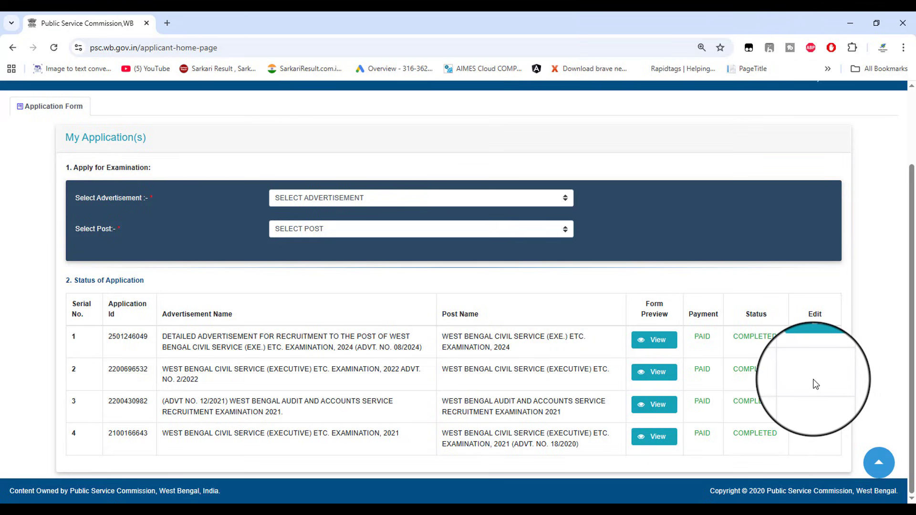
# Step: Open the West Bengal Civil Service (Exe.) Etc. Examination, 2024 application for editing and review its Profile Details, including both addresses
pyautogui.click(814, 340)
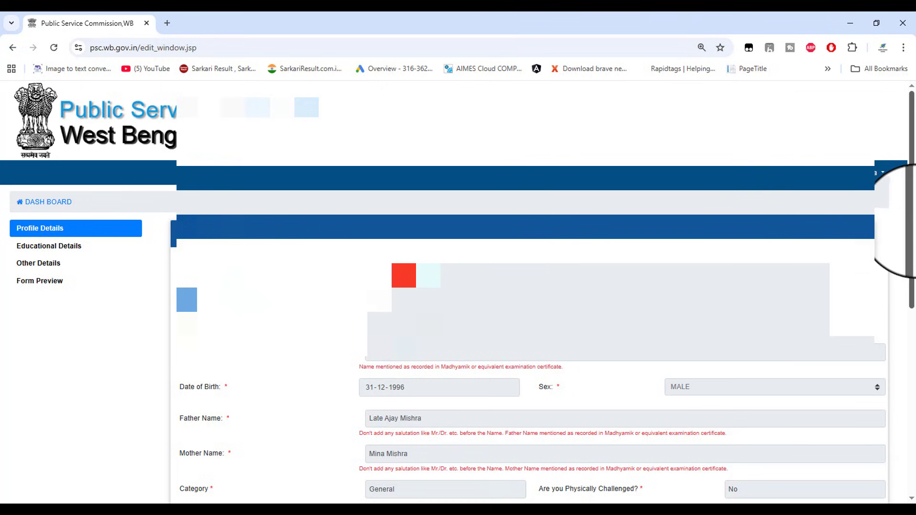
pyautogui.moveTo(912, 222); pyautogui.dragTo(912, 299)
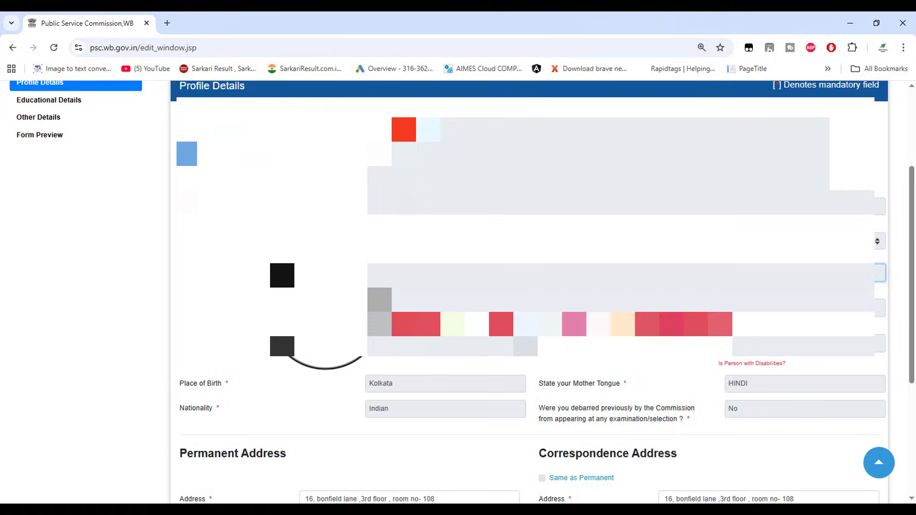
pyautogui.scroll(-3, 529, 291)
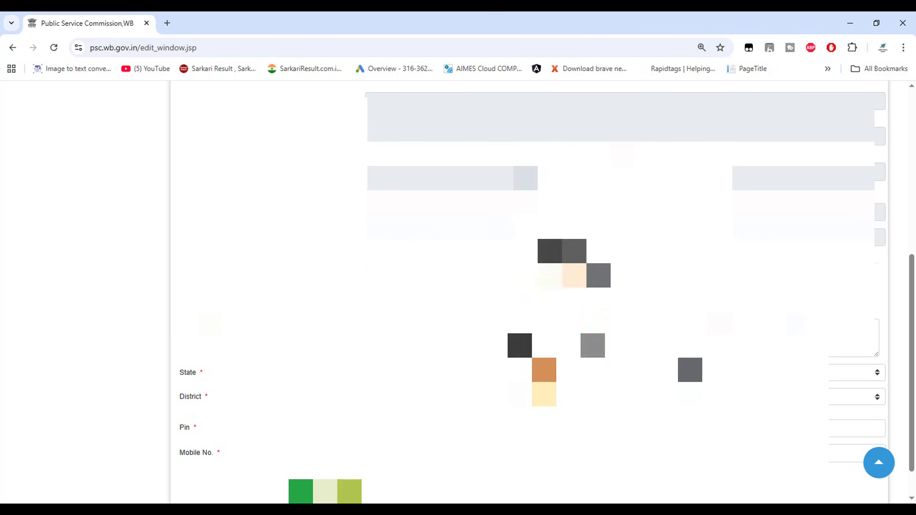
pyautogui.scroll(-1, 520, 329)
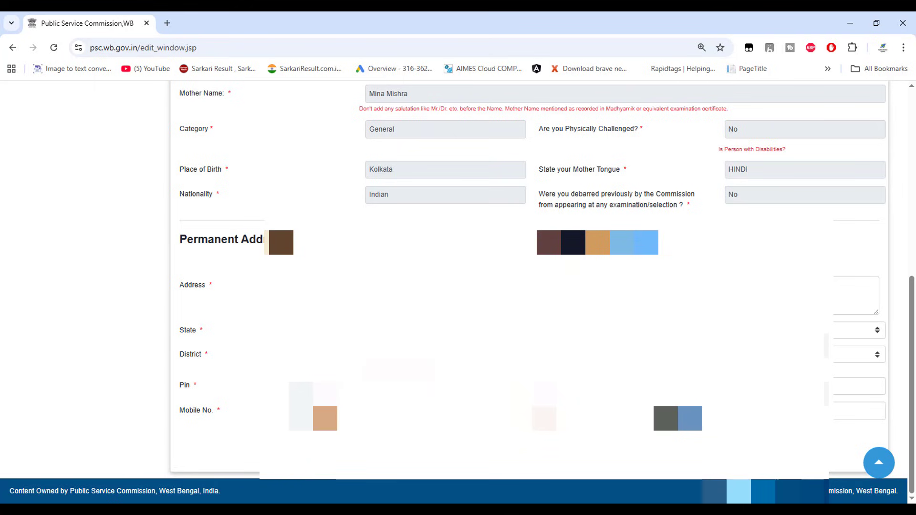
pyautogui.scroll(8, 529, 334)
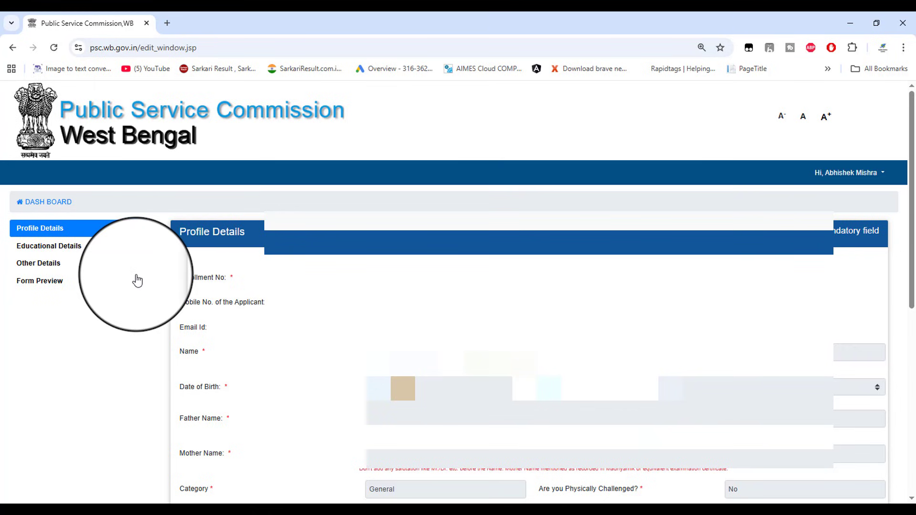
# Step: Open the Educational Details section and examine the academic records across to their update and add options
pyautogui.click(56, 248)
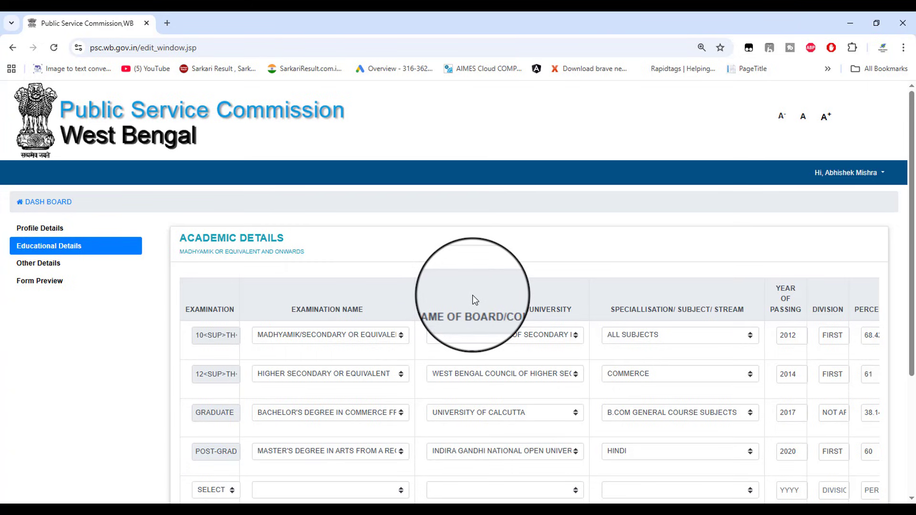
pyautogui.scroll(-1, 472, 294)
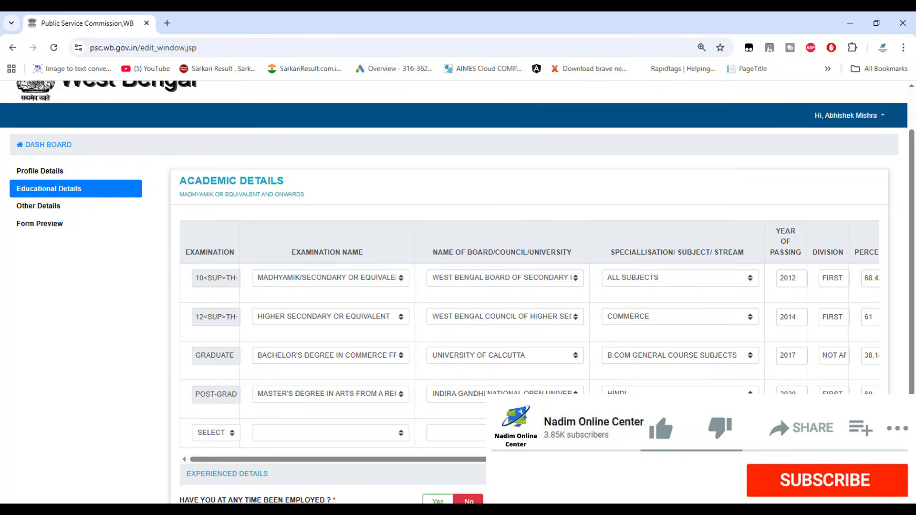
pyautogui.moveTo(677, 459); pyautogui.dragTo(754, 459)
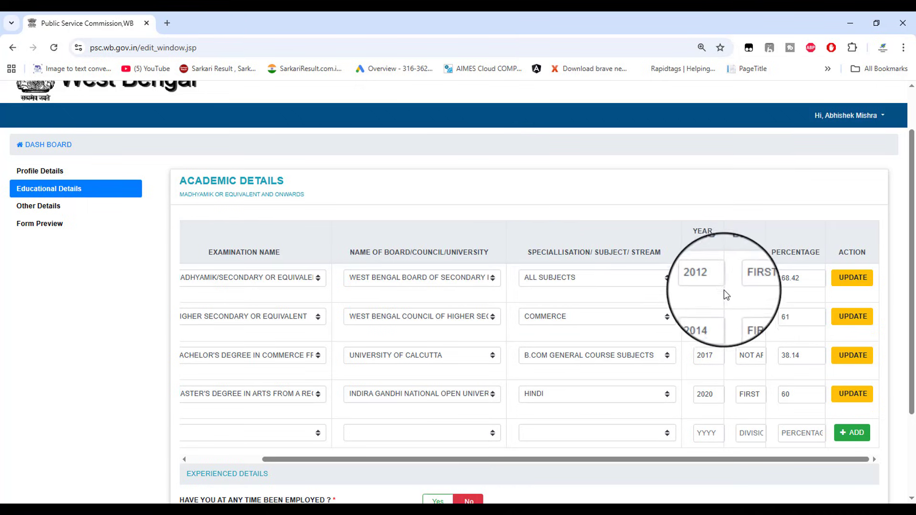
pyautogui.scroll(-3, 729, 293)
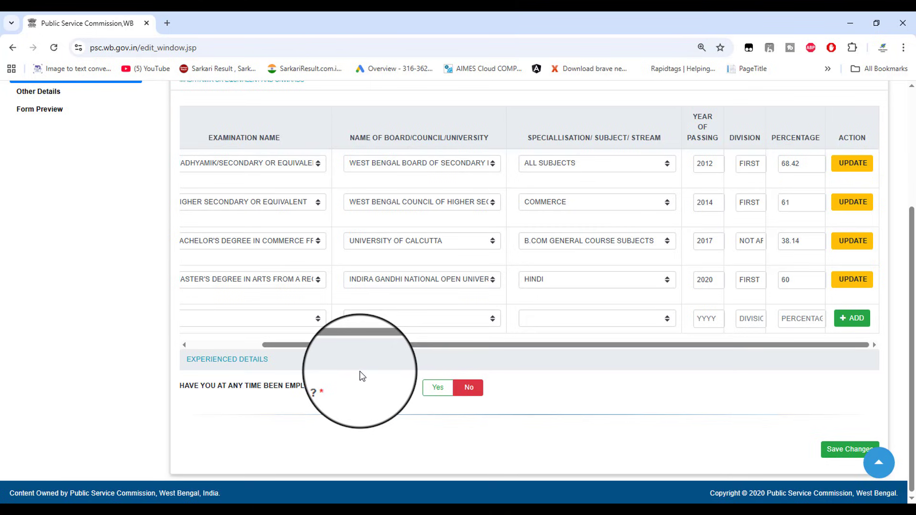
# Step: Try Yes for the past employment question in Experienced Details and set the answer back to No
pyautogui.moveTo(286, 394); pyautogui.dragTo(302, 395)
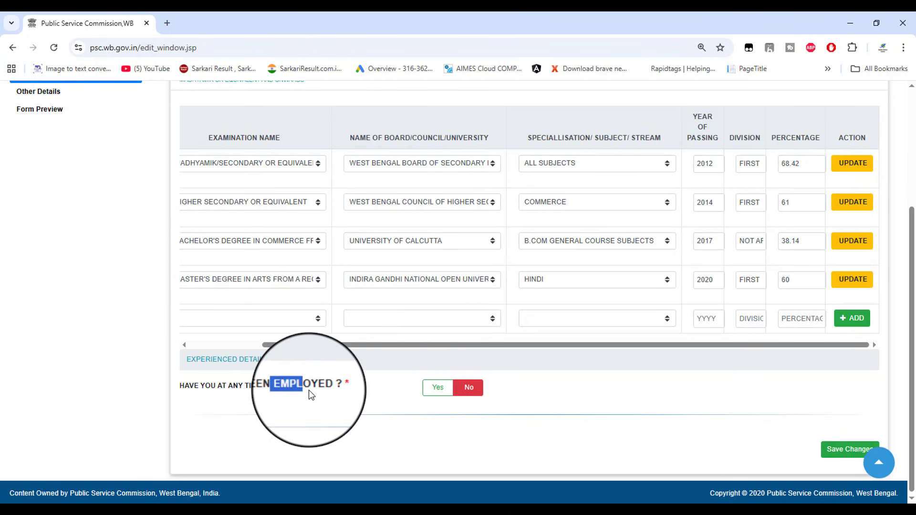
pyautogui.click(262, 385)
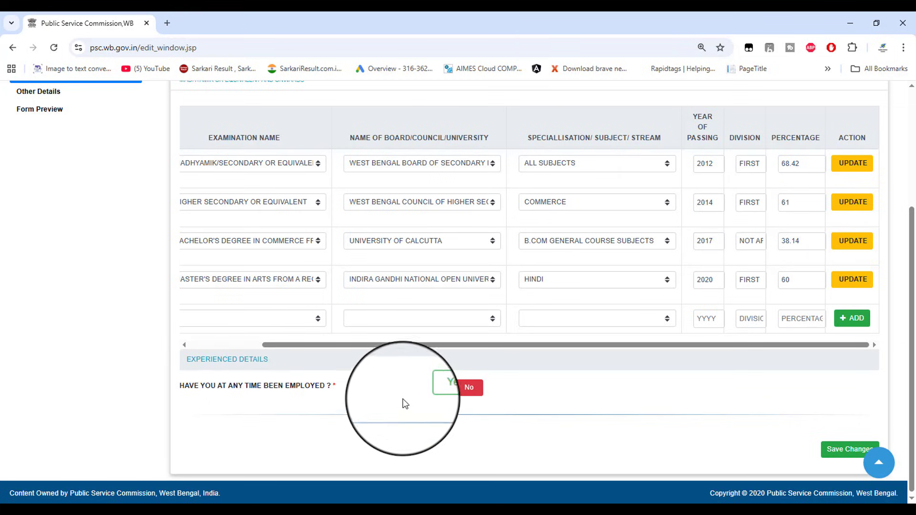
pyautogui.click(426, 394)
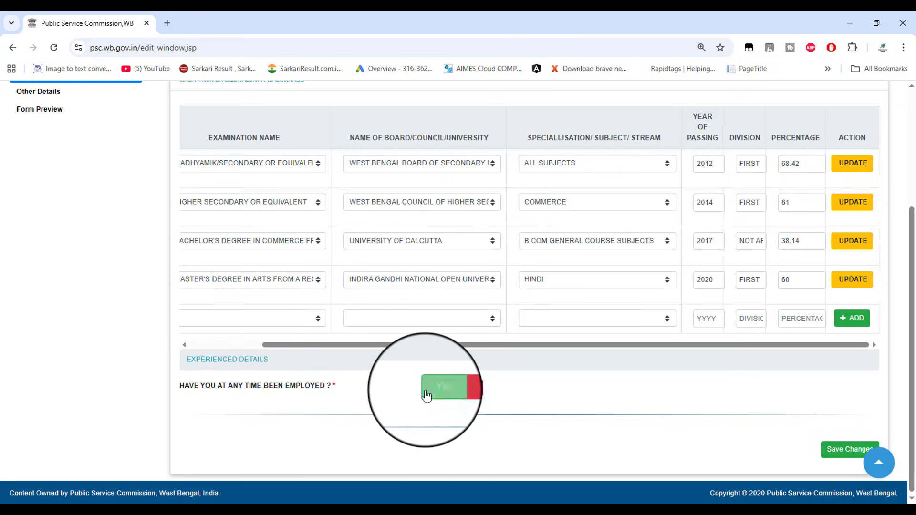
pyautogui.click(477, 394)
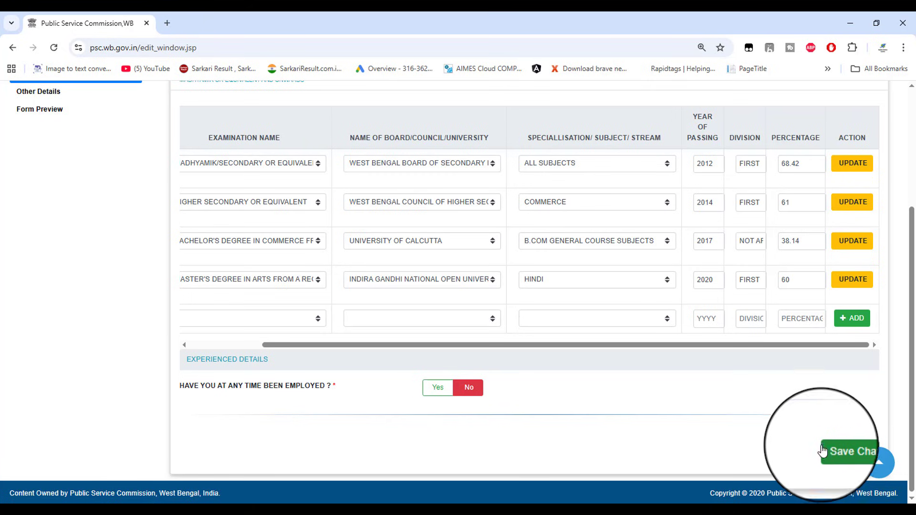
# Step: Open the Other Details section and look through the optional subject choices, keeping 02-Hindi
pyautogui.scroll(2, 738, 426)
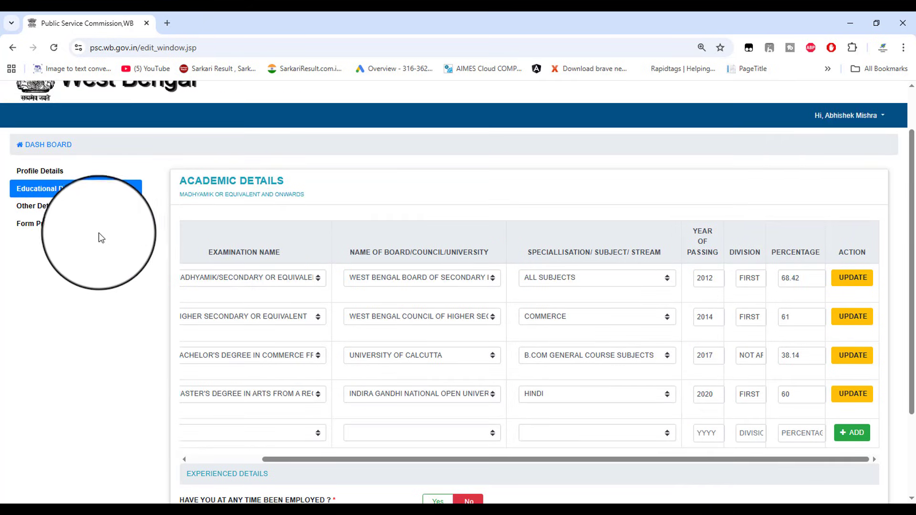
pyautogui.click(39, 210)
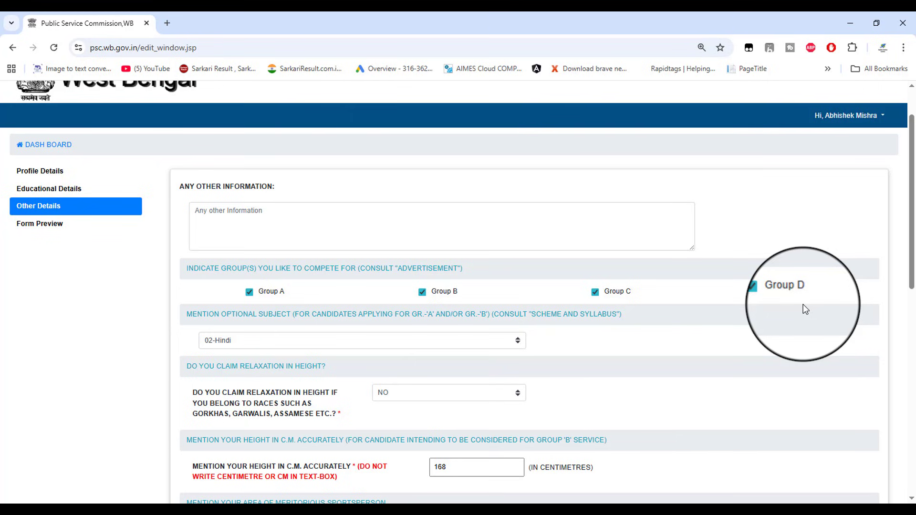
pyautogui.scroll(-1, 805, 309)
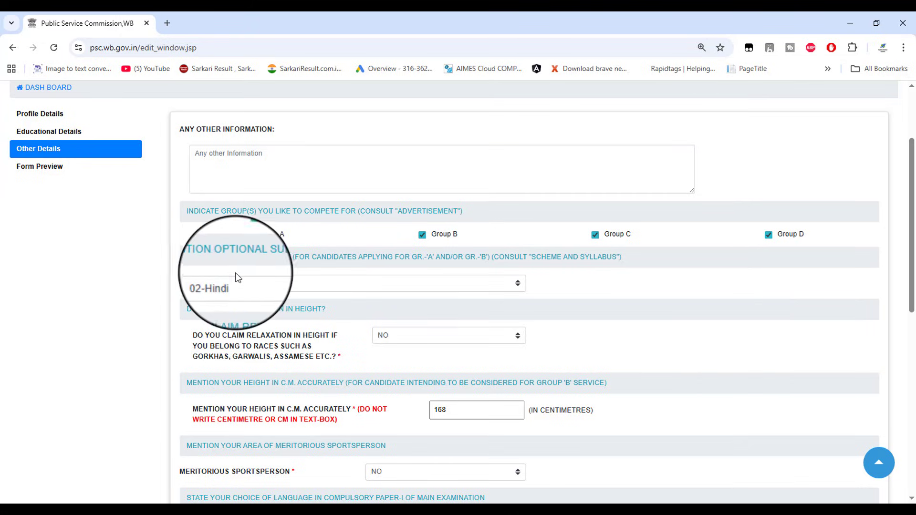
pyautogui.click(261, 285)
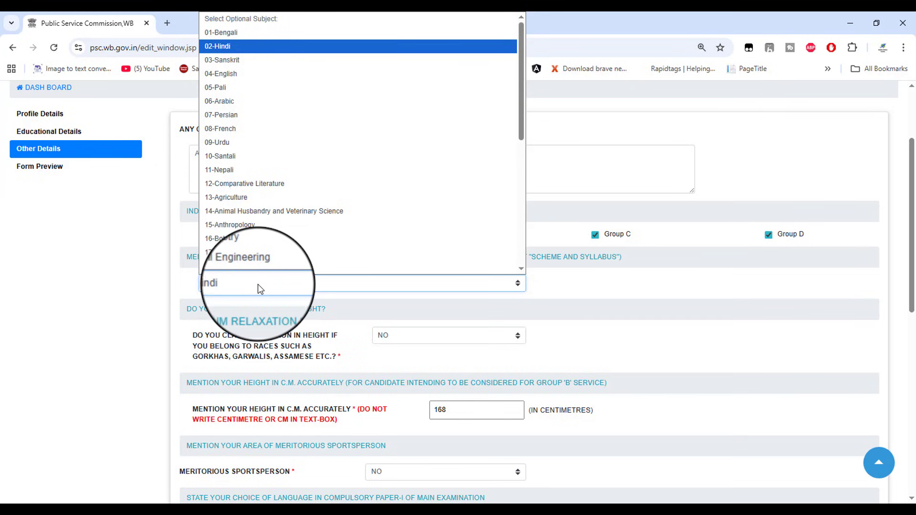
pyautogui.click(256, 284)
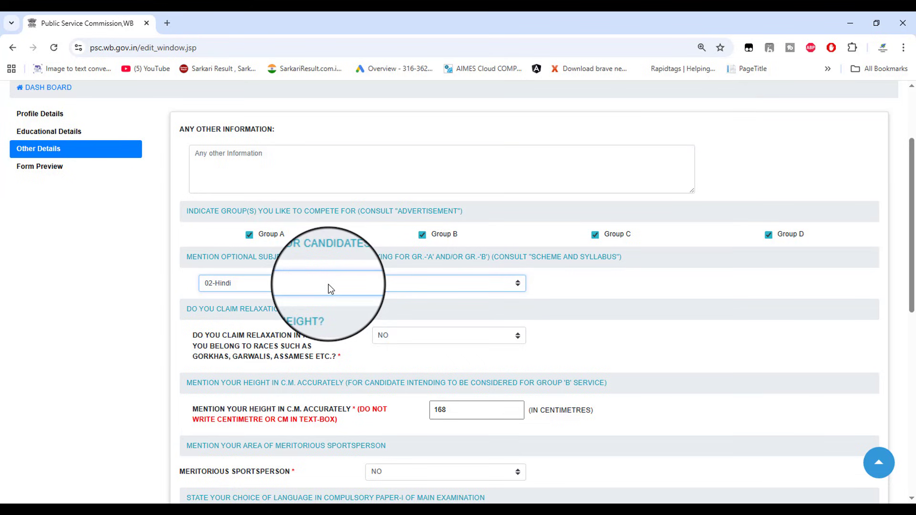
# Step: Review the height relaxation, height in centimetres and meritorious sportsperson entries
pyautogui.scroll(-1, 230, 285)
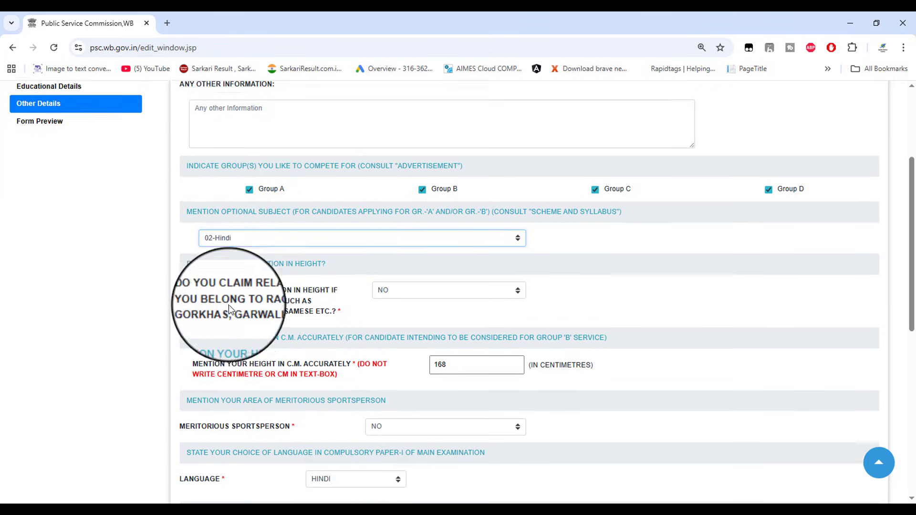
pyautogui.scroll(-1, 231, 300)
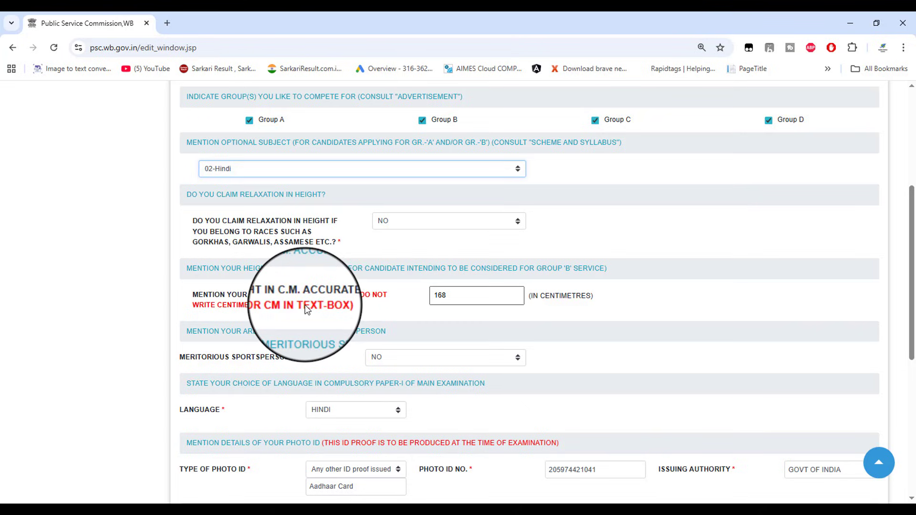
pyautogui.click(447, 299)
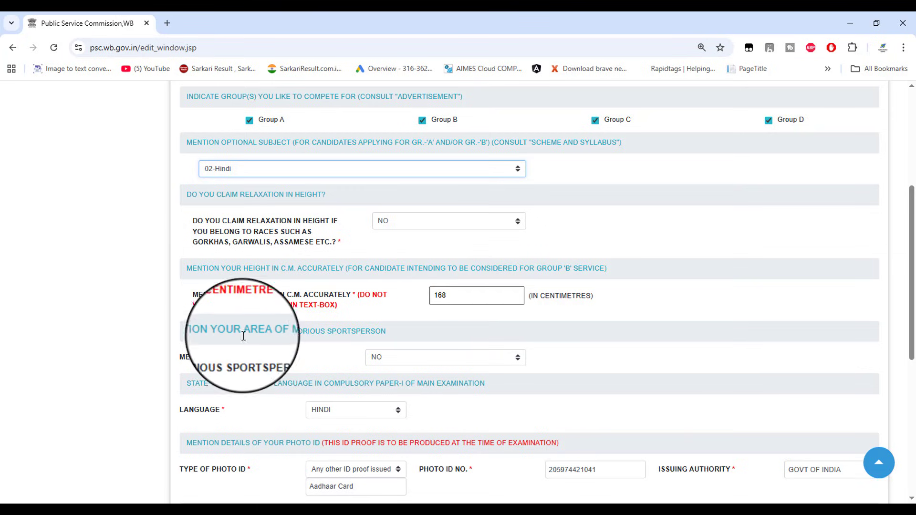
pyautogui.moveTo(202, 358); pyautogui.dragTo(240, 358)
pyautogui.scroll(-2, 277, 241)
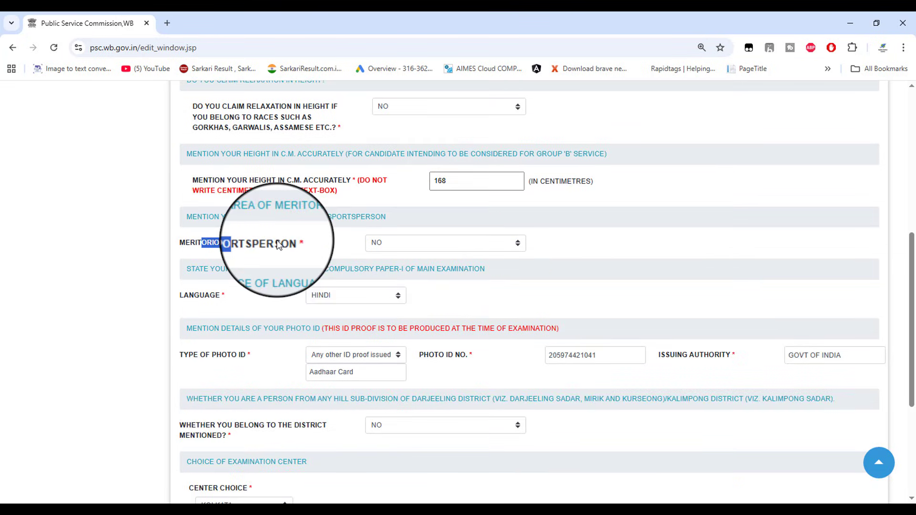
pyautogui.click(277, 239)
pyautogui.scroll(-1, 276, 244)
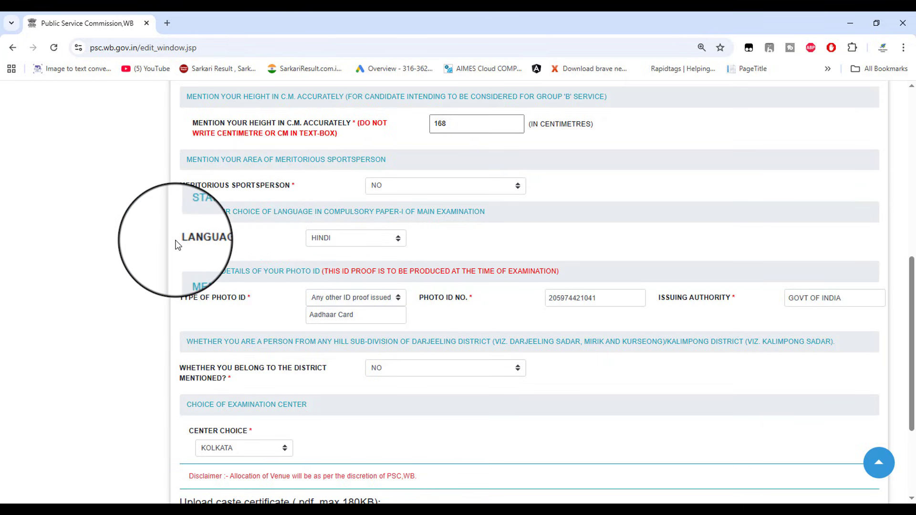
# Step: Look through the language choices for compulsory Paper-I of the main examination, keeping HINDI
pyautogui.moveTo(175, 239); pyautogui.dragTo(213, 239)
pyautogui.click(339, 237)
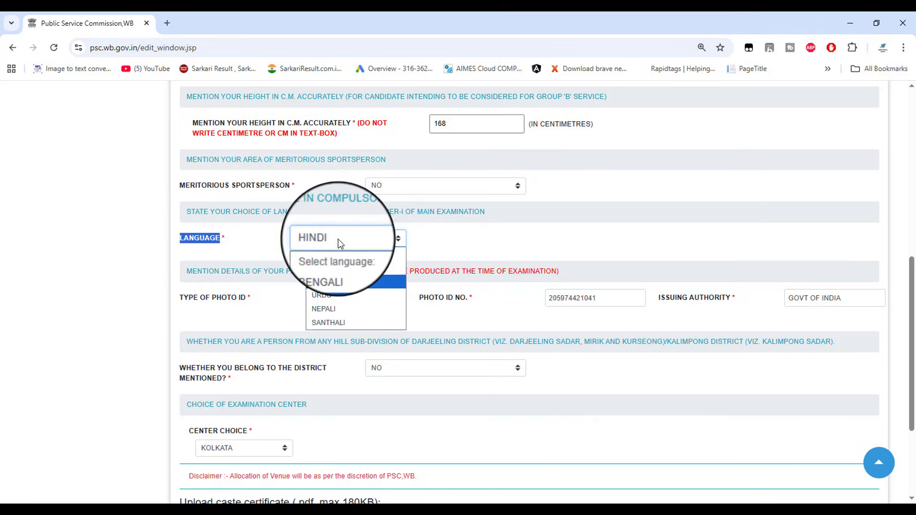
pyautogui.click(339, 238)
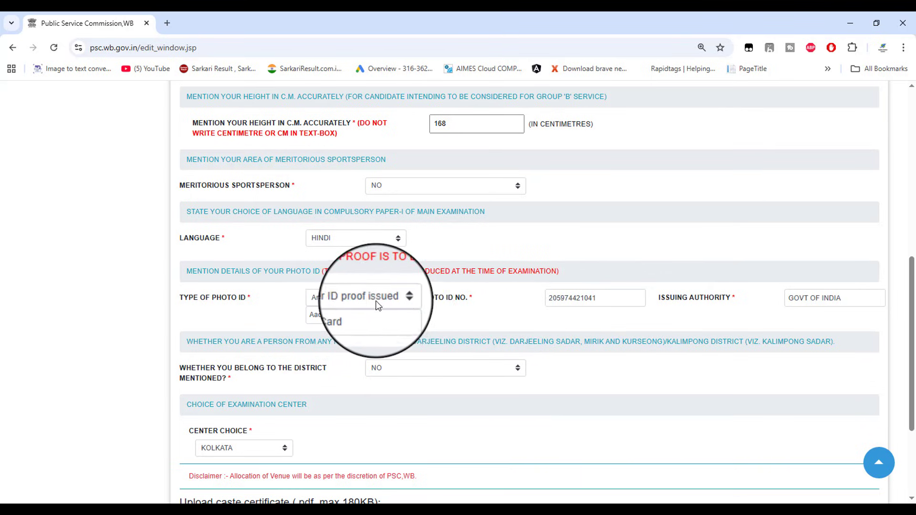
# Step: Review the photo ID details, the hill sub-division answer and the examination center choice
pyautogui.scroll(-1, 384, 307)
pyautogui.scroll(-2, 384, 307)
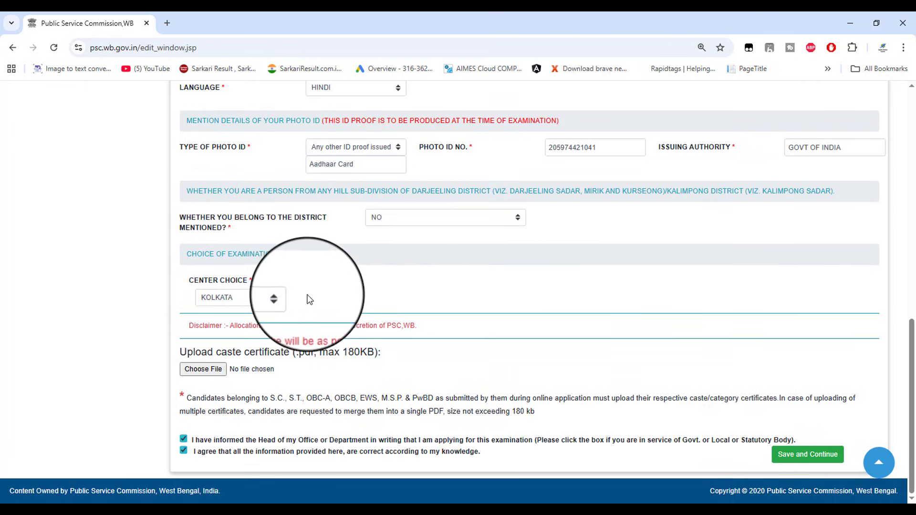
pyautogui.moveTo(188, 282); pyautogui.dragTo(253, 284)
pyautogui.click(176, 312)
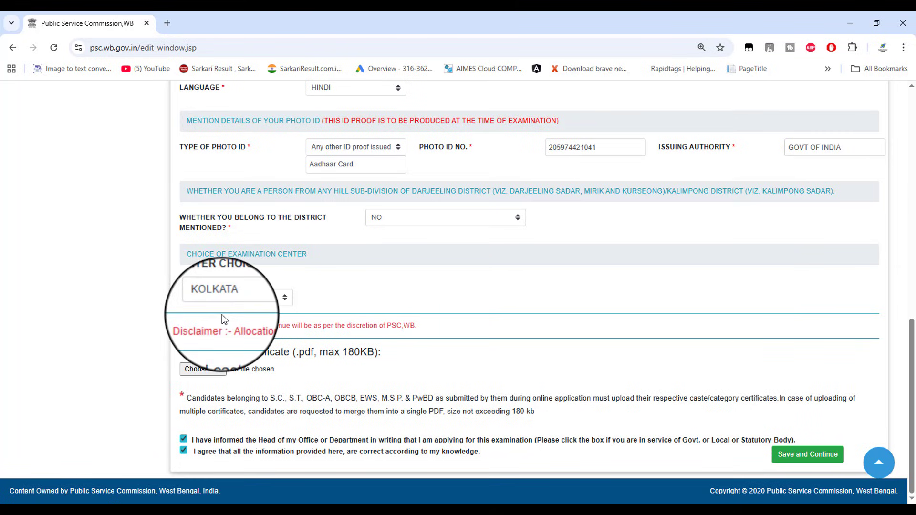
# Step: Review the caste certificate upload's PDF format and size limit, and the note on which candidate categories must upload certificates
pyautogui.moveTo(214, 352); pyautogui.dragTo(317, 348)
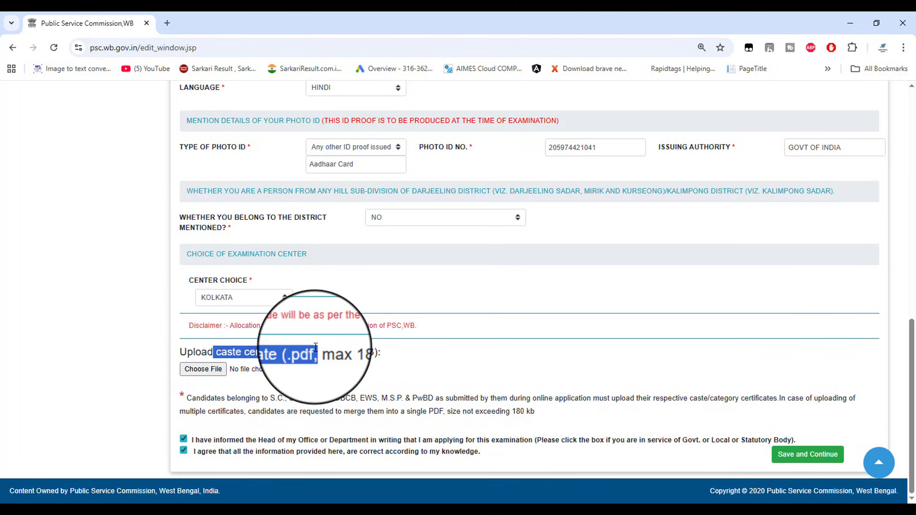
pyautogui.moveTo(340, 398); pyautogui.dragTo(385, 400)
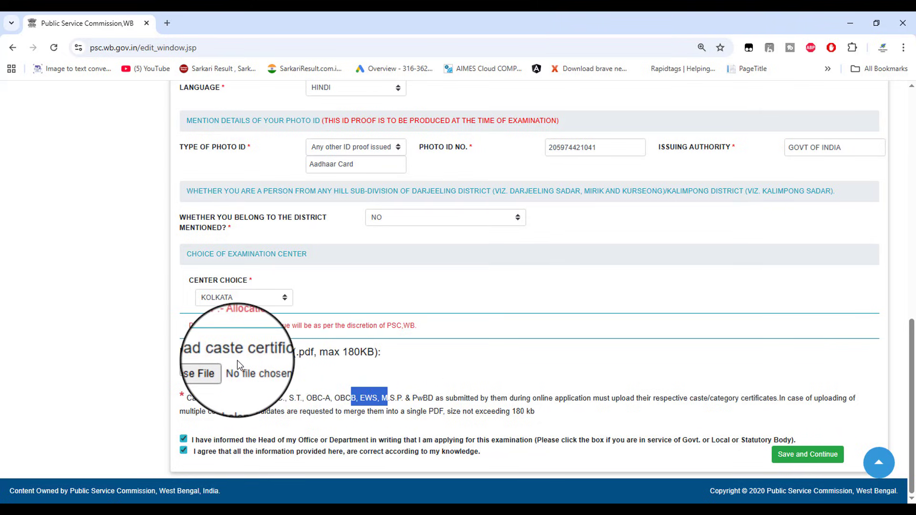
pyautogui.moveTo(176, 352); pyautogui.dragTo(290, 348)
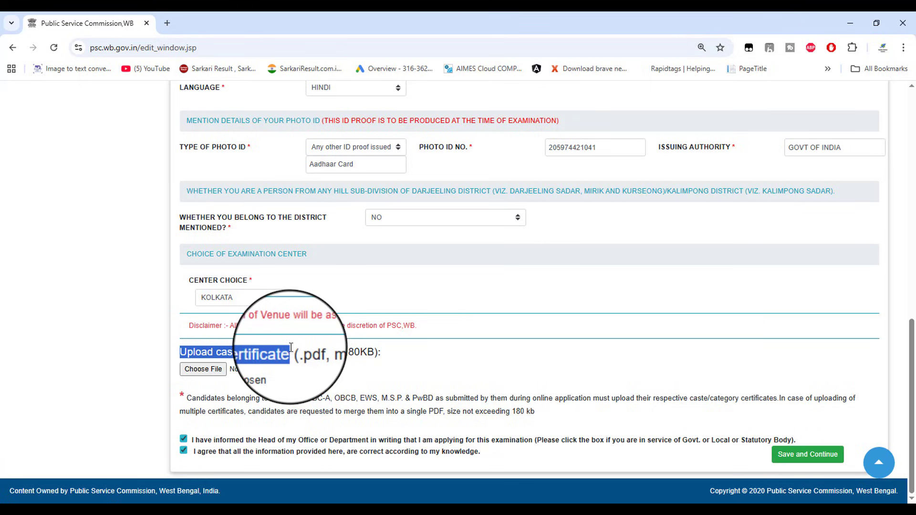
pyautogui.moveTo(297, 352); pyautogui.dragTo(371, 352)
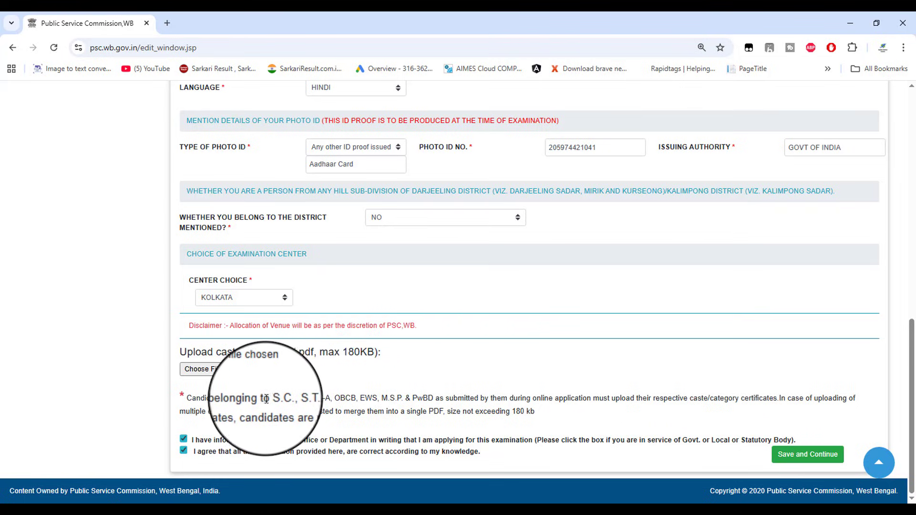
pyautogui.moveTo(265, 399); pyautogui.dragTo(433, 400)
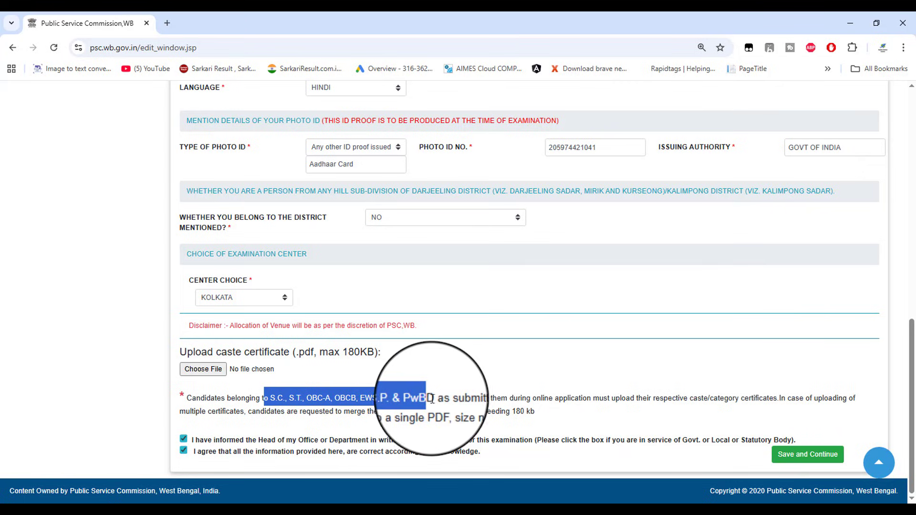
pyautogui.doubleClick(250, 352)
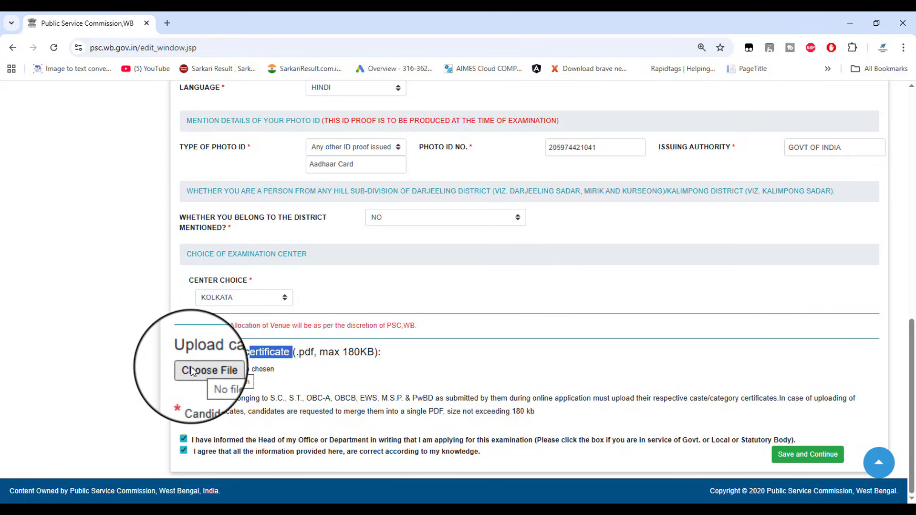
pyautogui.click(126, 364)
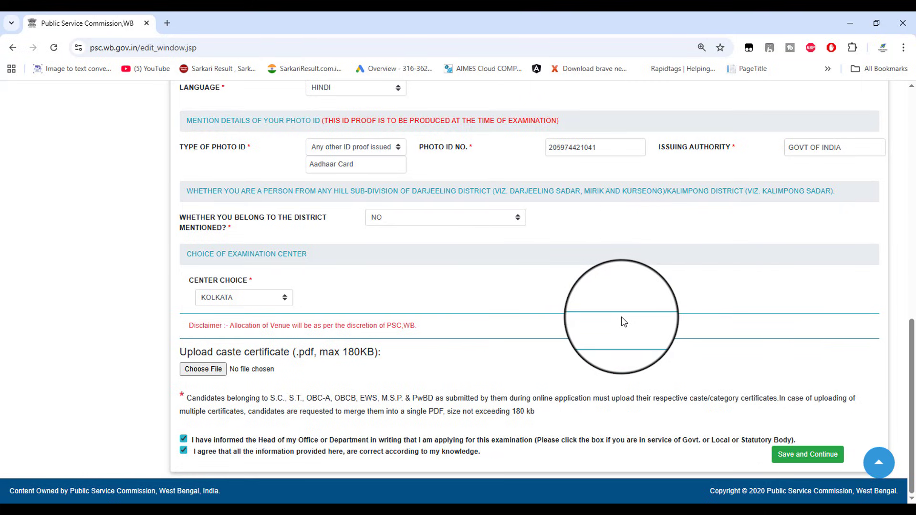
# Step: Open the Form Preview section and read through the whole application down to the declaration and submission details
pyautogui.scroll(15, 623, 321)
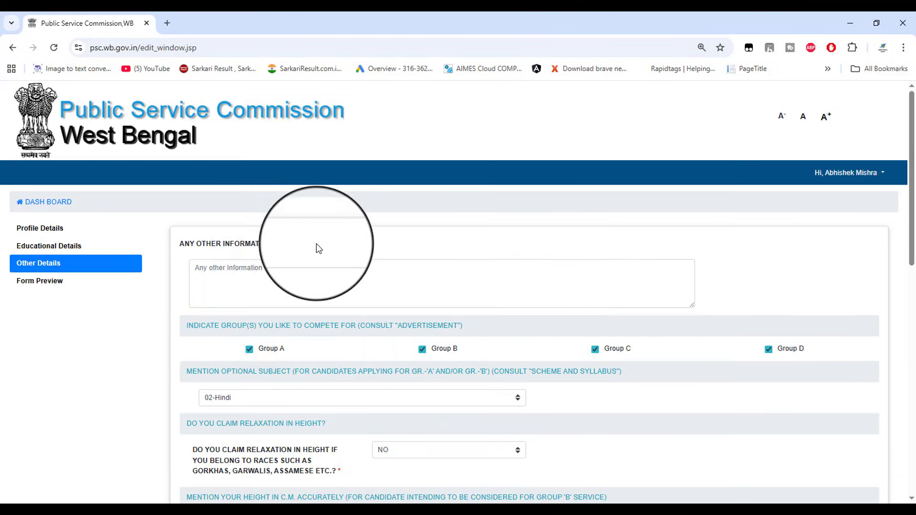
pyautogui.click(41, 285)
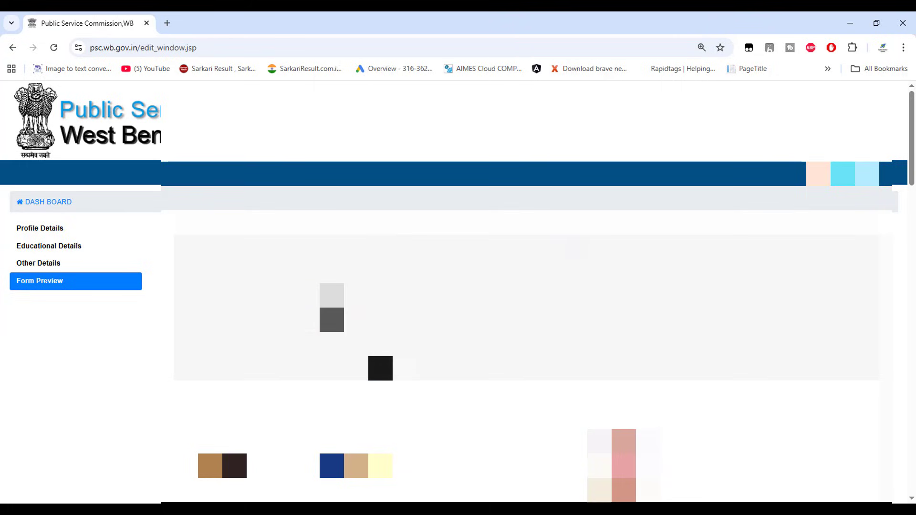
pyautogui.scroll(-3, 457, 286)
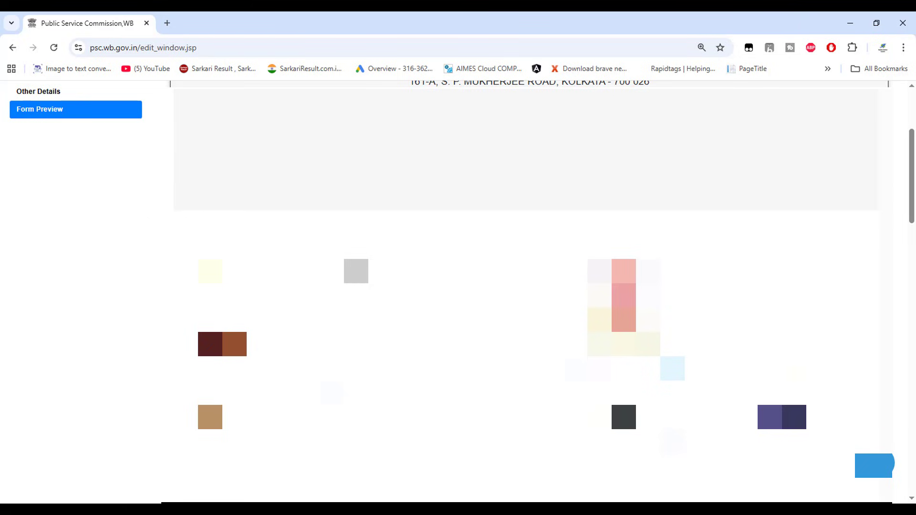
pyautogui.scroll(-20, 524, 286)
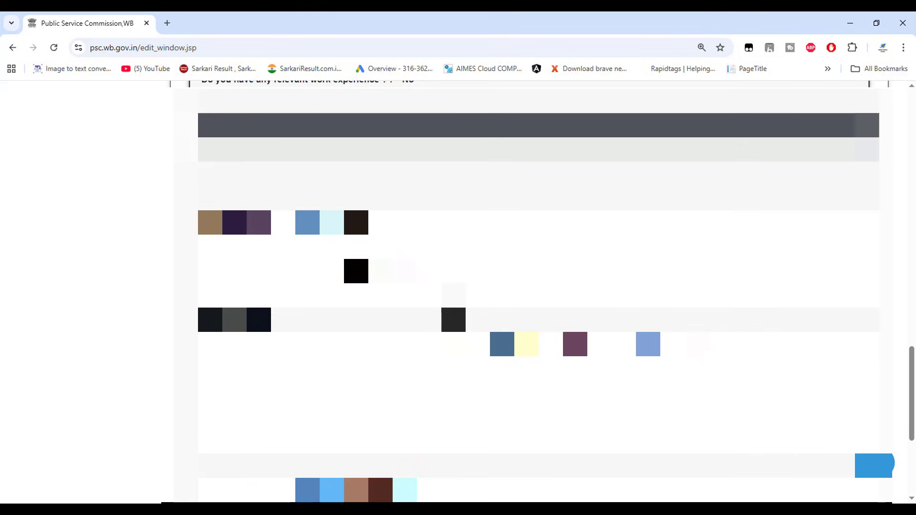
pyautogui.scroll(-8, 538, 286)
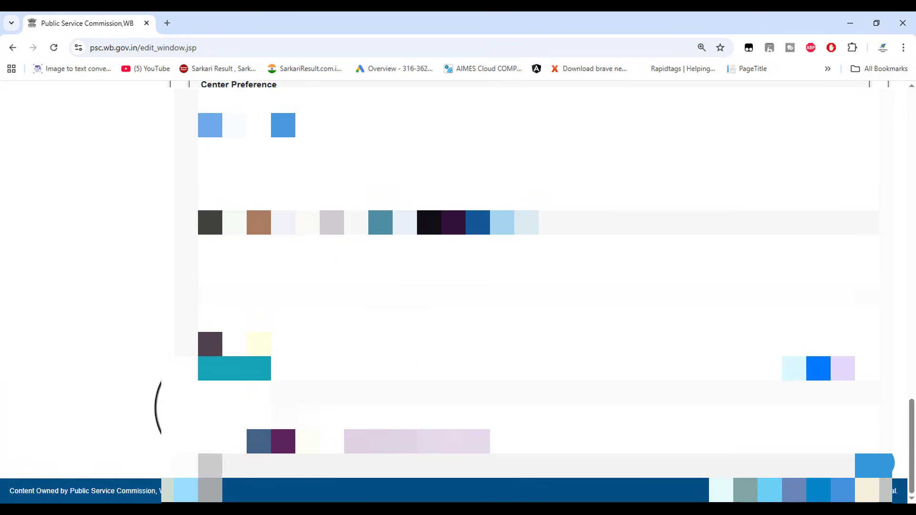
# Step: Check the form's submission and edit timestamps beneath the declaration
pyautogui.moveTo(198, 409); pyautogui.dragTo(363, 405)
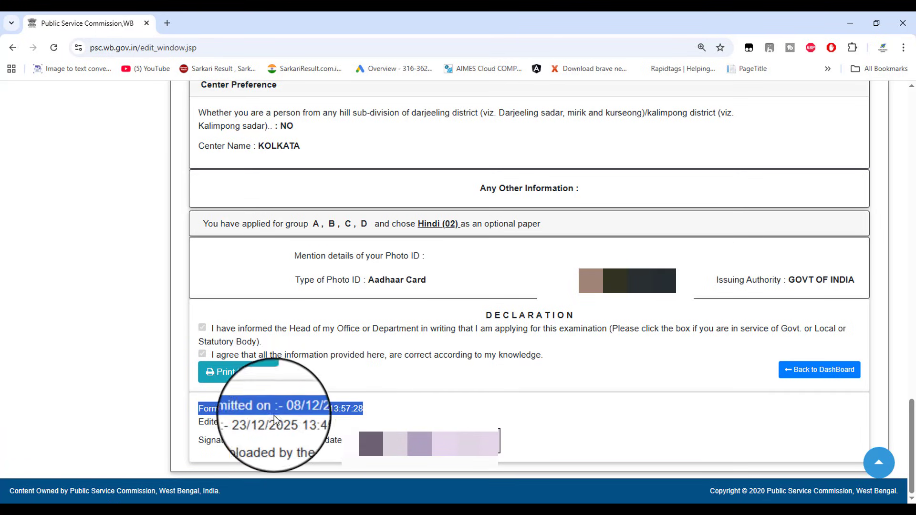
pyautogui.click(209, 421)
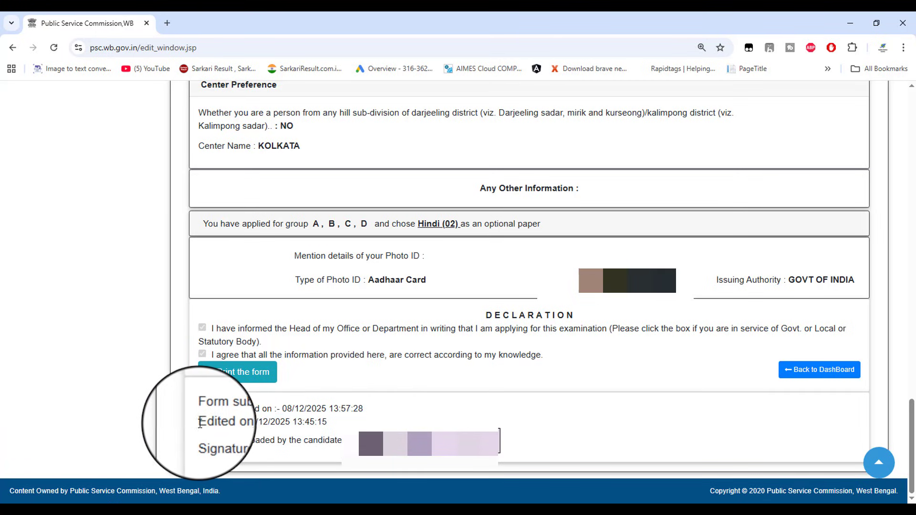
pyautogui.moveTo(210, 421); pyautogui.dragTo(333, 424)
pyautogui.click(119, 405)
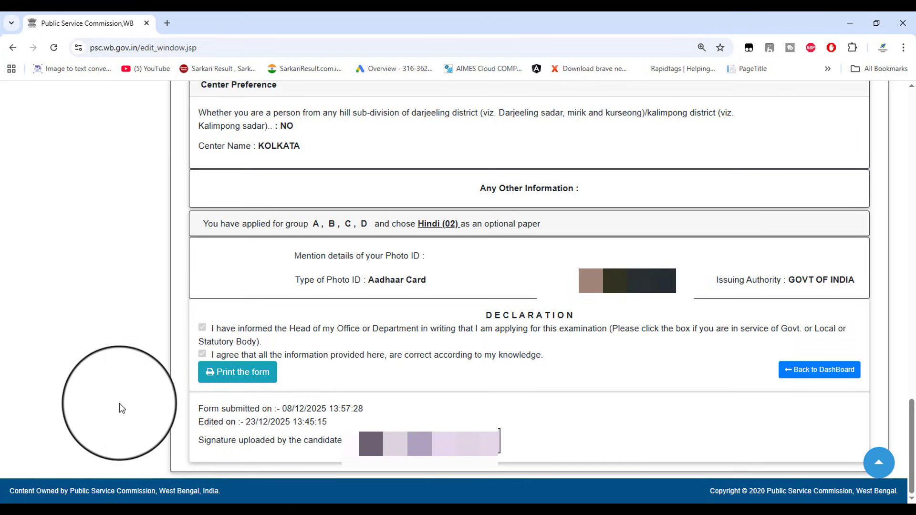
pyautogui.moveTo(200, 424); pyautogui.dragTo(203, 424)
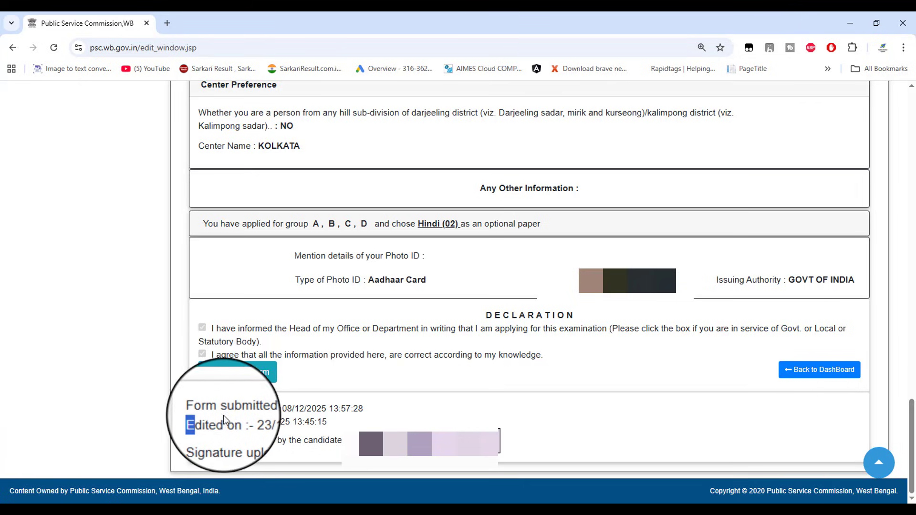
pyautogui.moveTo(196, 420); pyautogui.dragTo(327, 424)
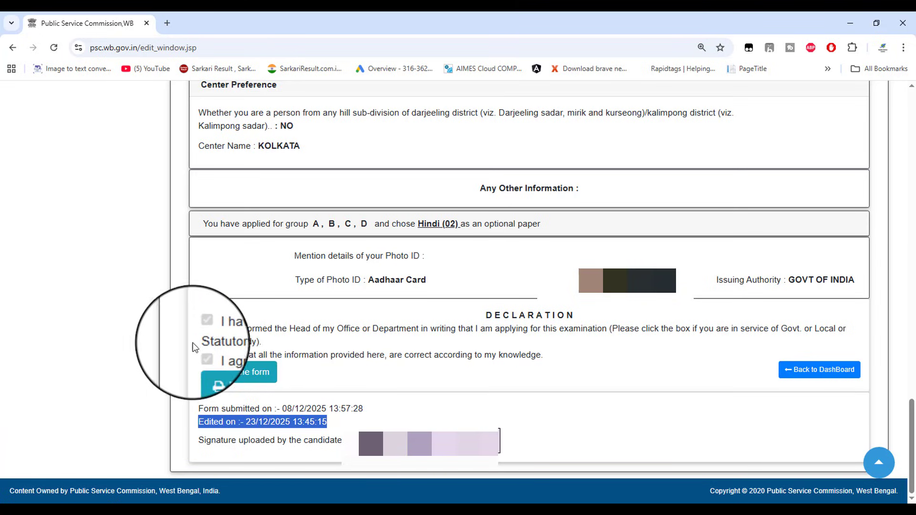
# Step: Leave the form preview for the applicant's profile status page, and continue from there to the My Application(s) page
pyautogui.scroll(4, 163, 333)
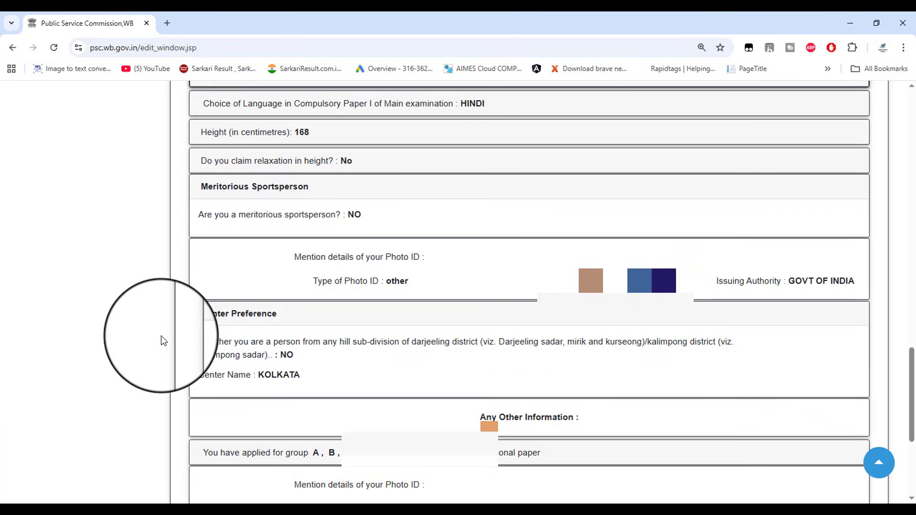
pyautogui.scroll(10, 161, 333)
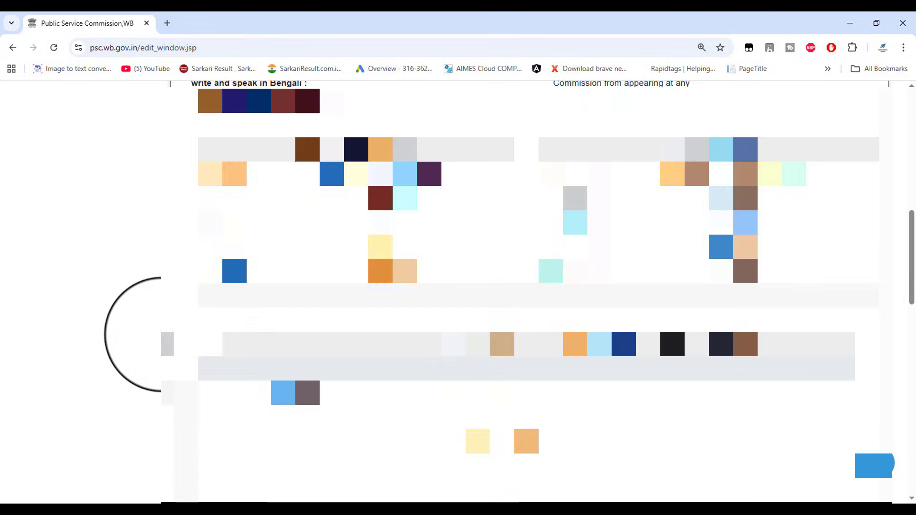
pyautogui.scroll(10, 161, 334)
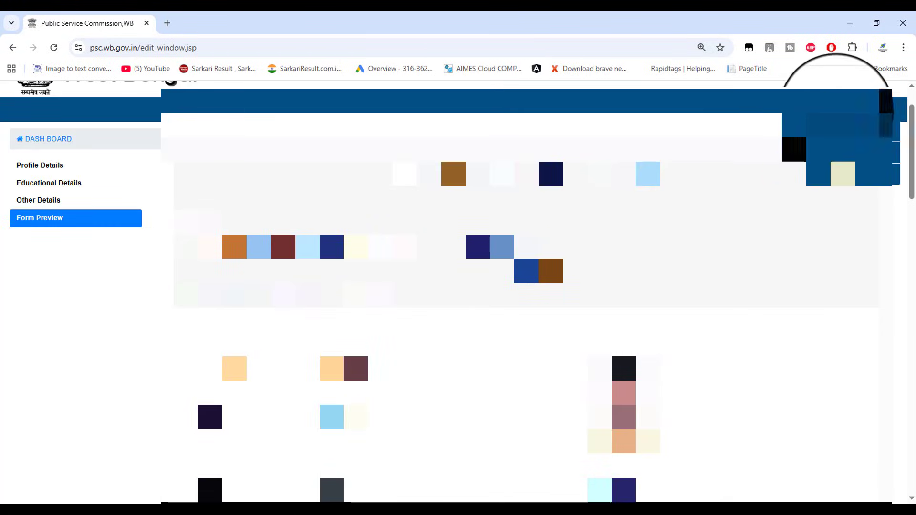
pyautogui.click(841, 147)
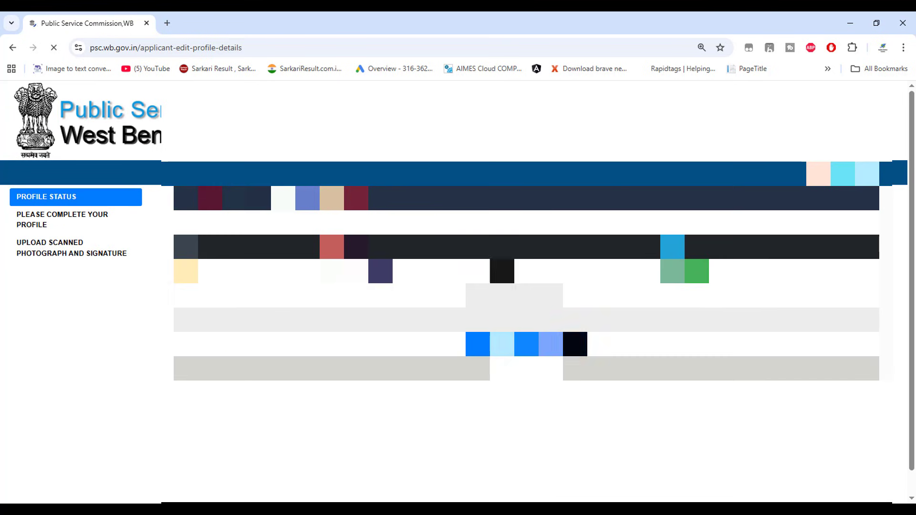
pyautogui.click(525, 343)
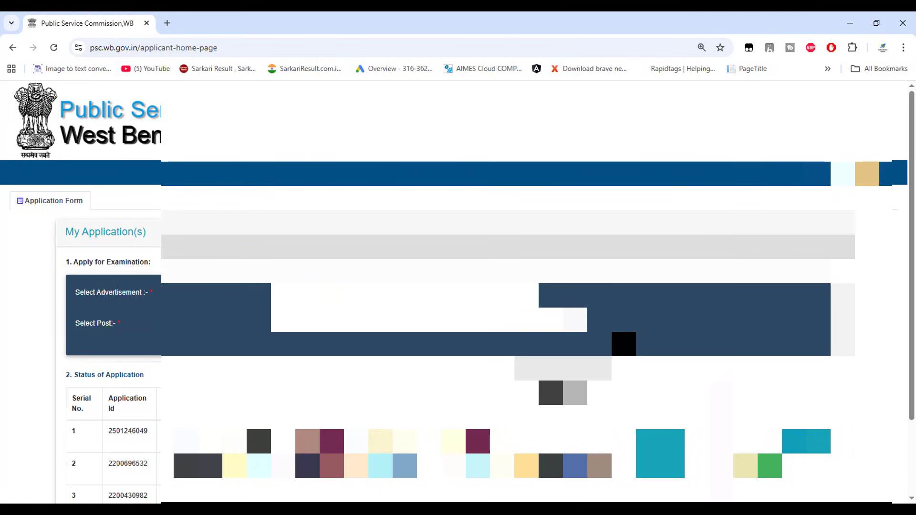
# Step: Review the preview of the submitted West Bengal Civil Service application down to its submission details, and return to the My Application(s) page
pyautogui.scroll(-1, 578, 338)
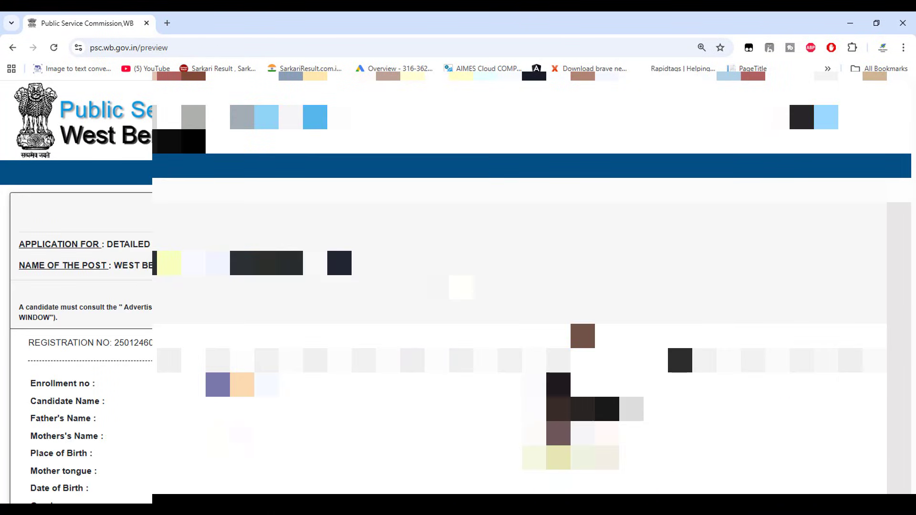
pyautogui.scroll(-14, 458, 287)
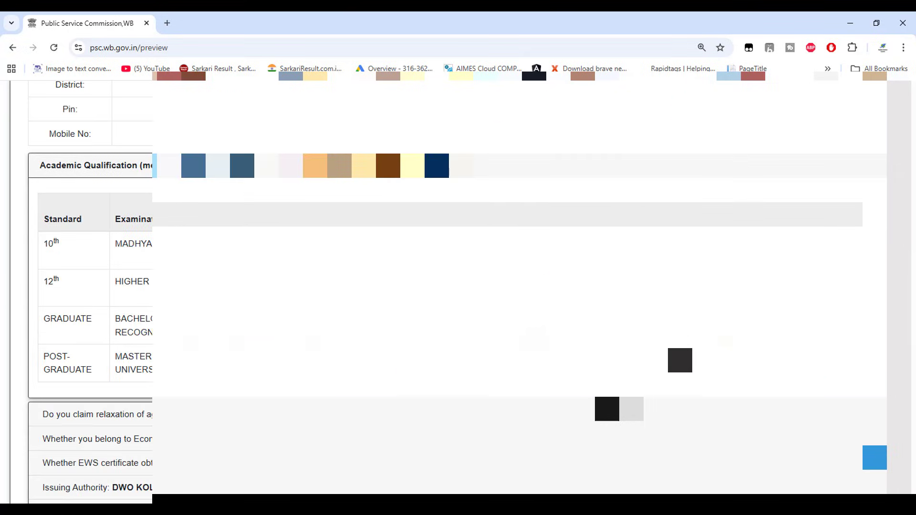
pyautogui.scroll(-8, 458, 286)
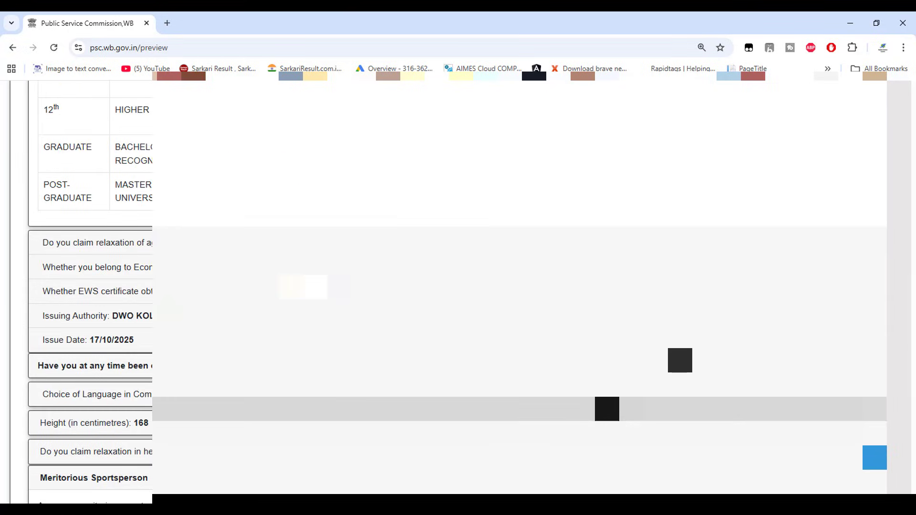
pyautogui.scroll(-4, 458, 286)
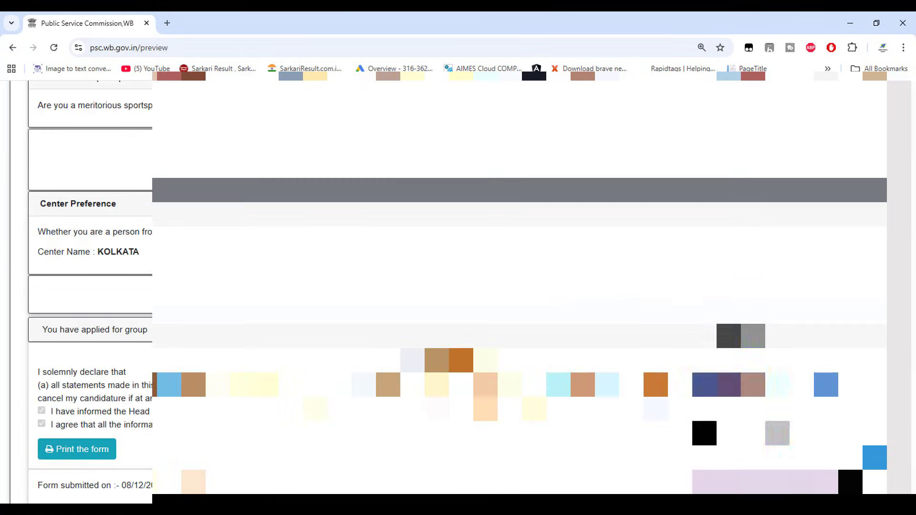
pyautogui.hotkey('alt', 'Left')
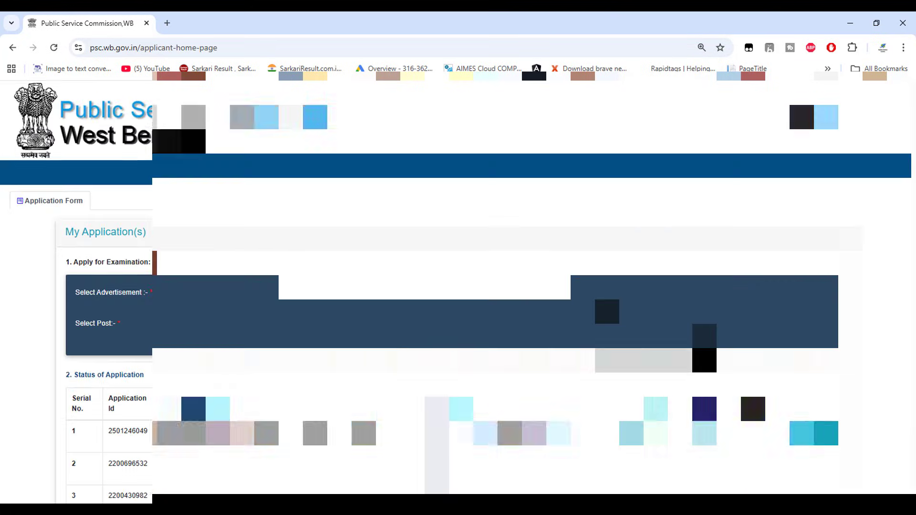